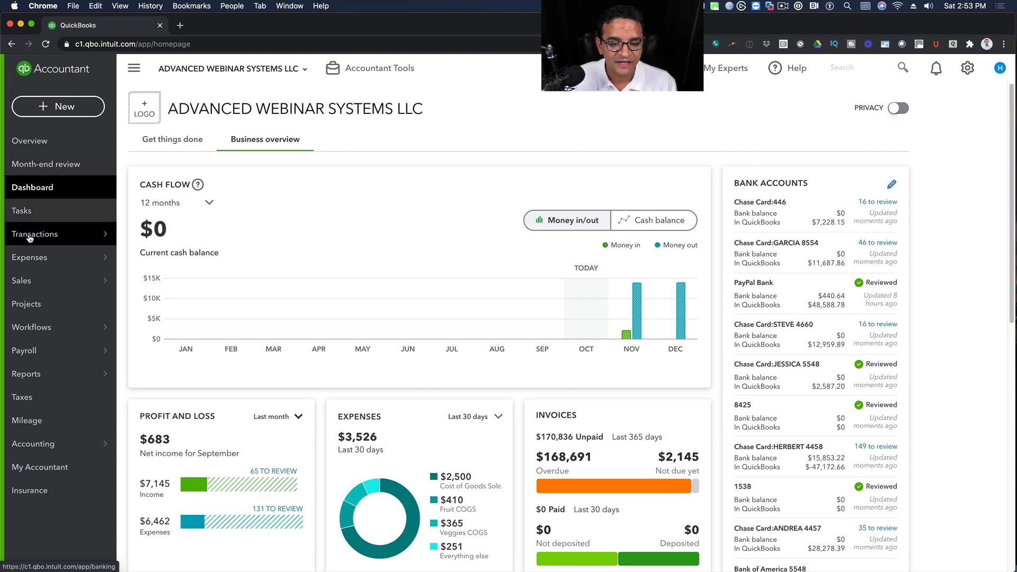
Open the bank feed's transactions for review and sort them by description.
mouse_move(35, 234)
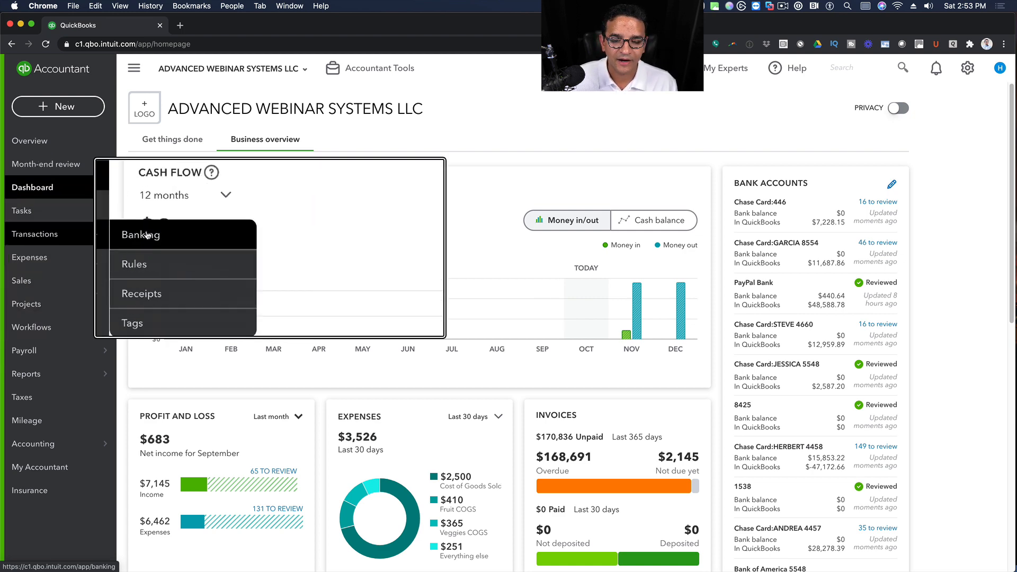
click(147, 235)
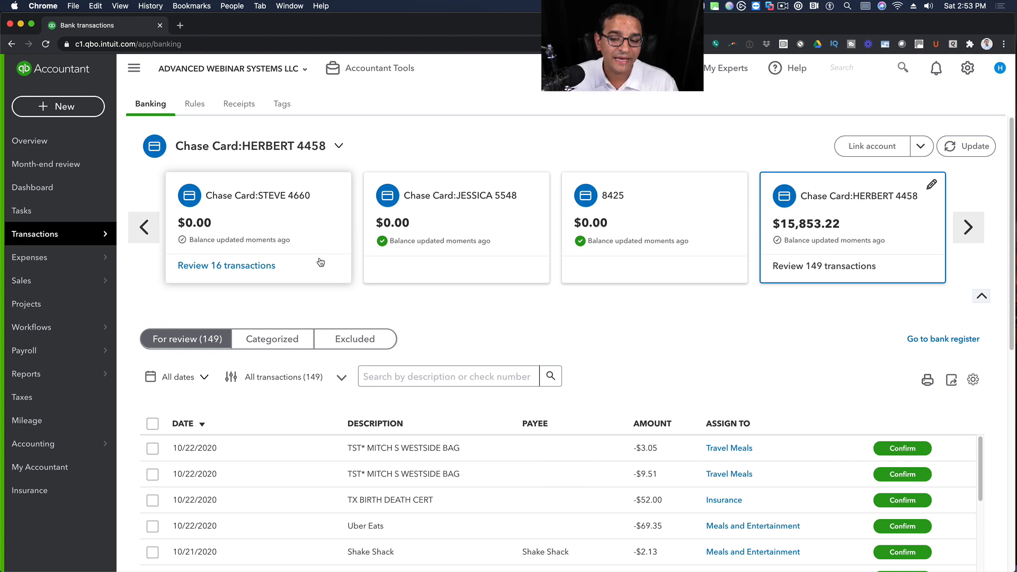
scroll(609, 297, down, 3)
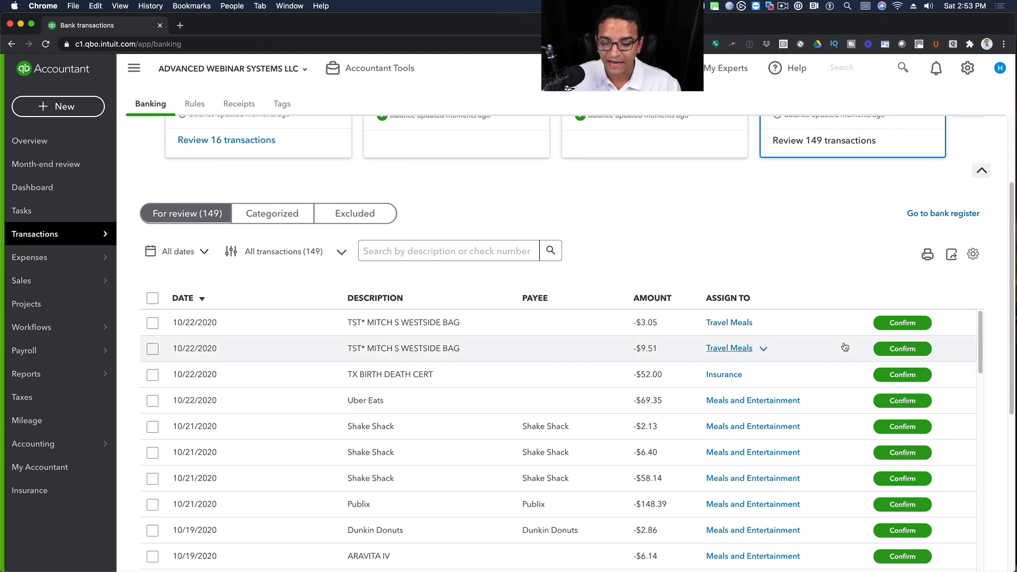
scroll(844, 347, down, 5)
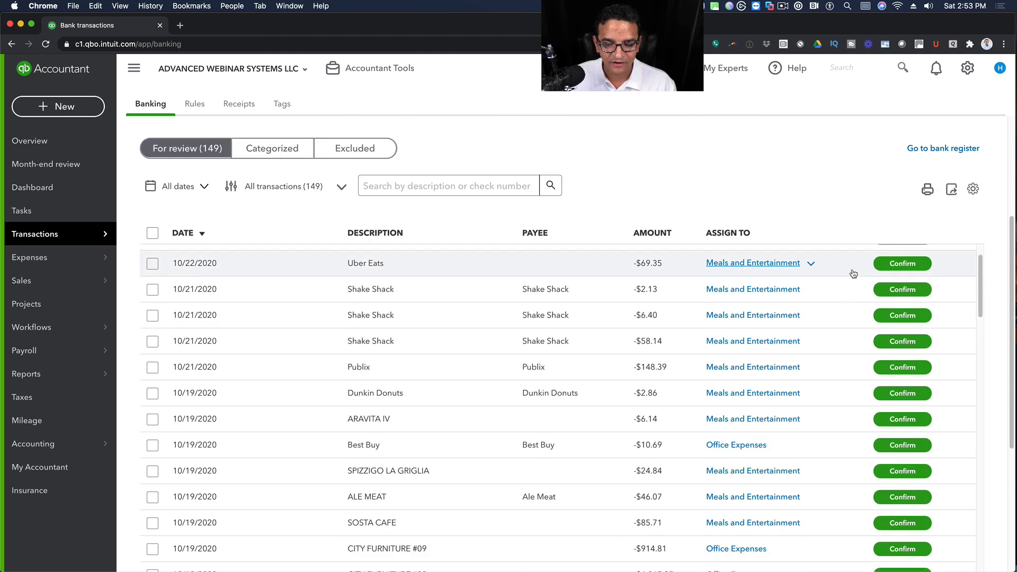
scroll(577, 254, down, 1)
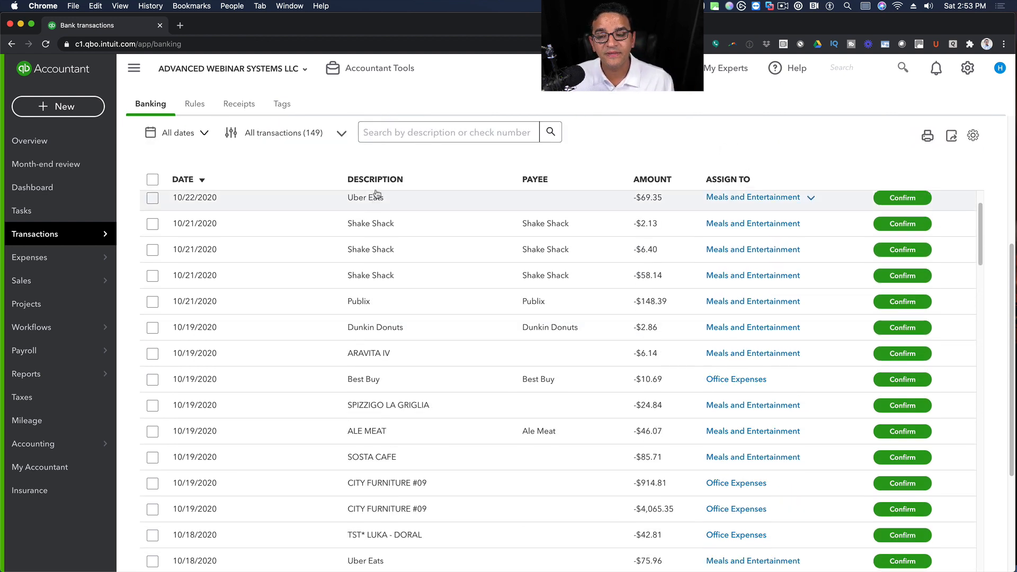
click(378, 180)
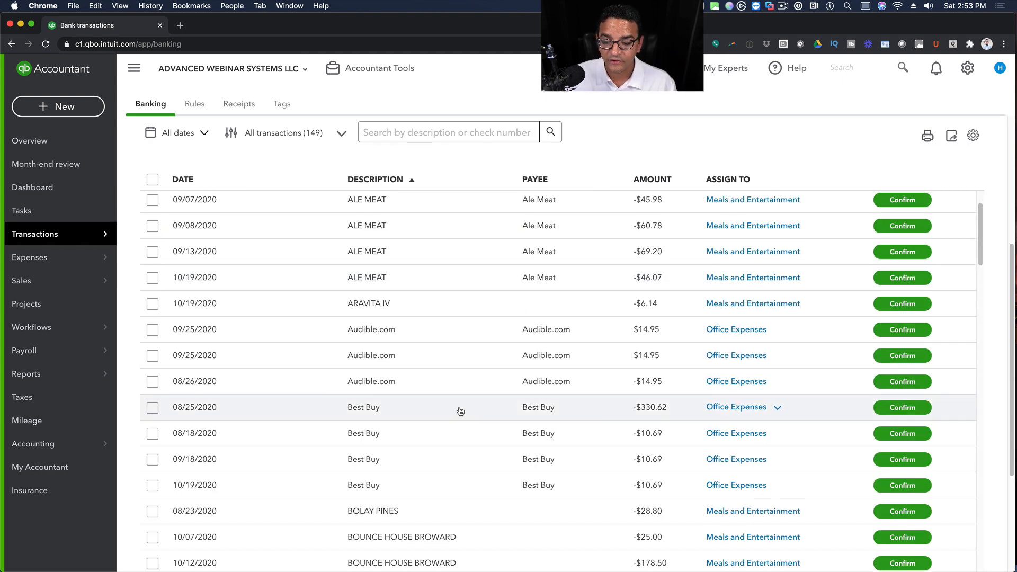
scroll(461, 411, down, 5)
scroll(468, 411, down, 2)
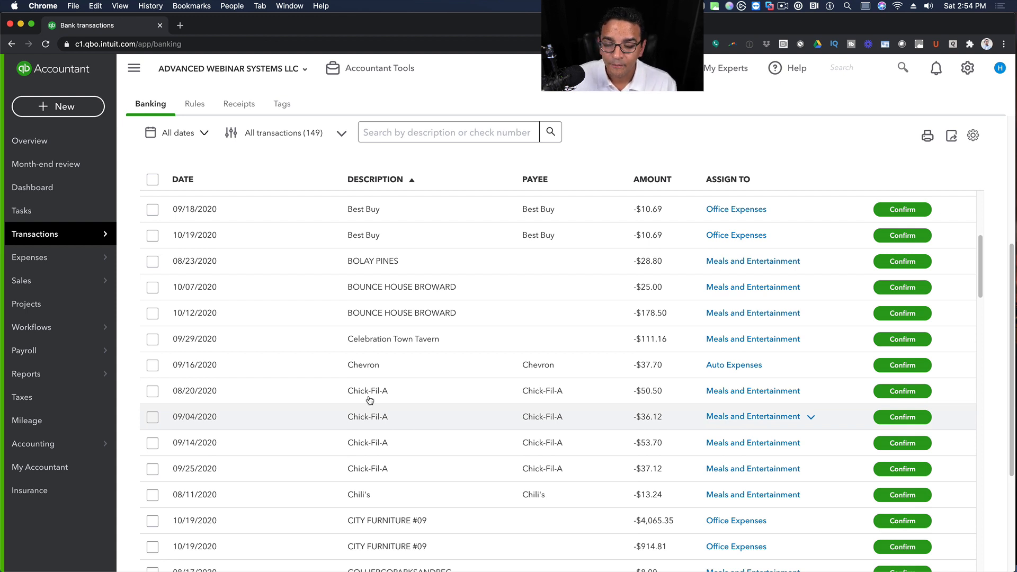
click(153, 392)
click(153, 418)
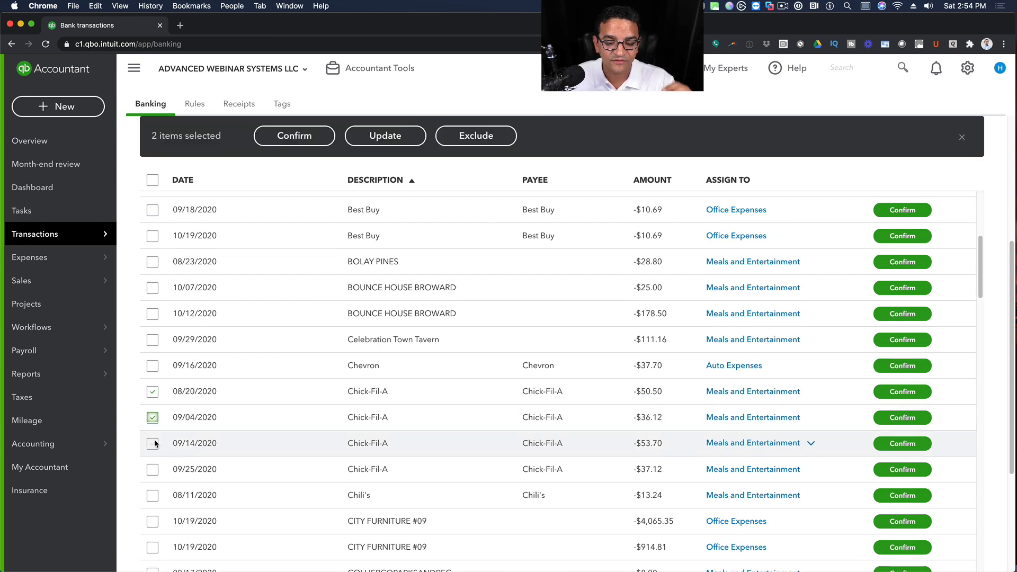
click(153, 444)
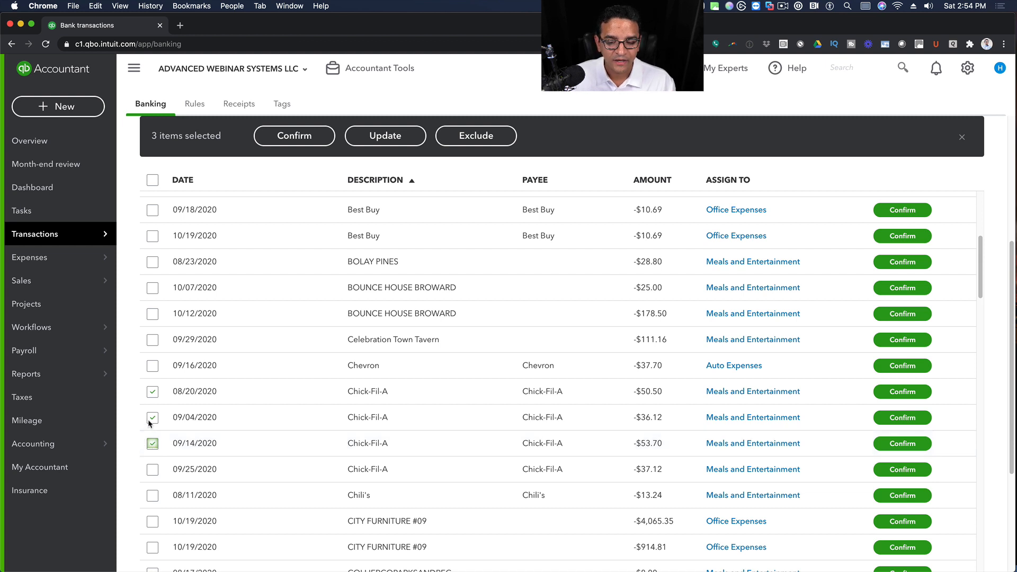
click(153, 392)
click(153, 418)
click(153, 444)
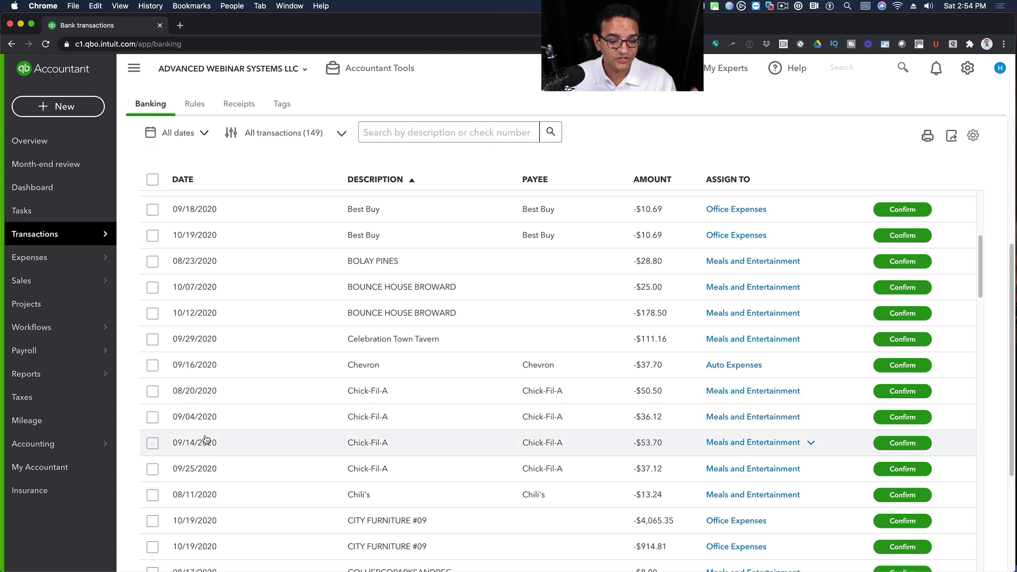
Select the range of Chick-Fil-A transactions dated 08/20/2020 through 09/25/2020.
click(153, 392)
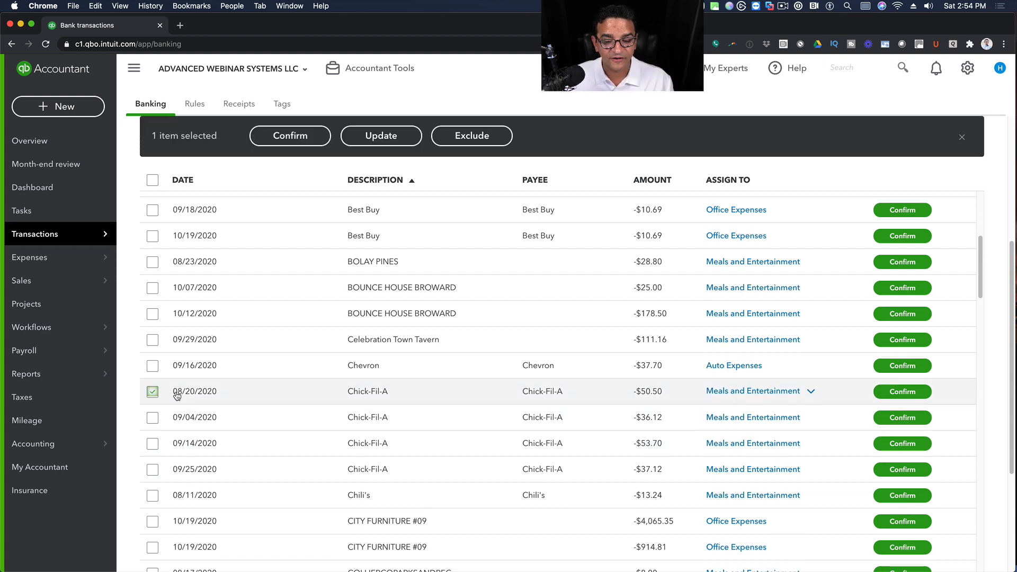
key(shift)
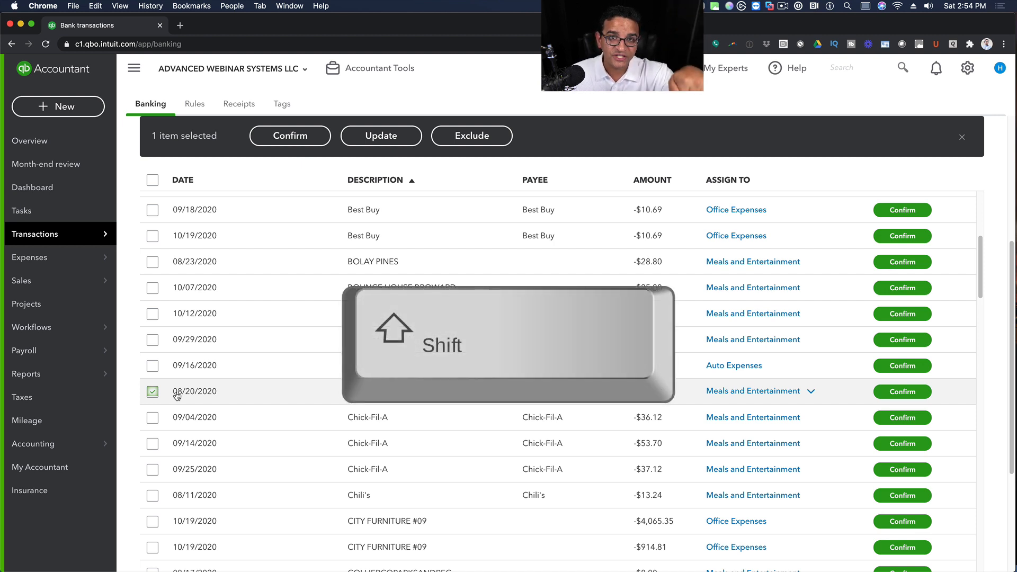
shift+click(154, 469)
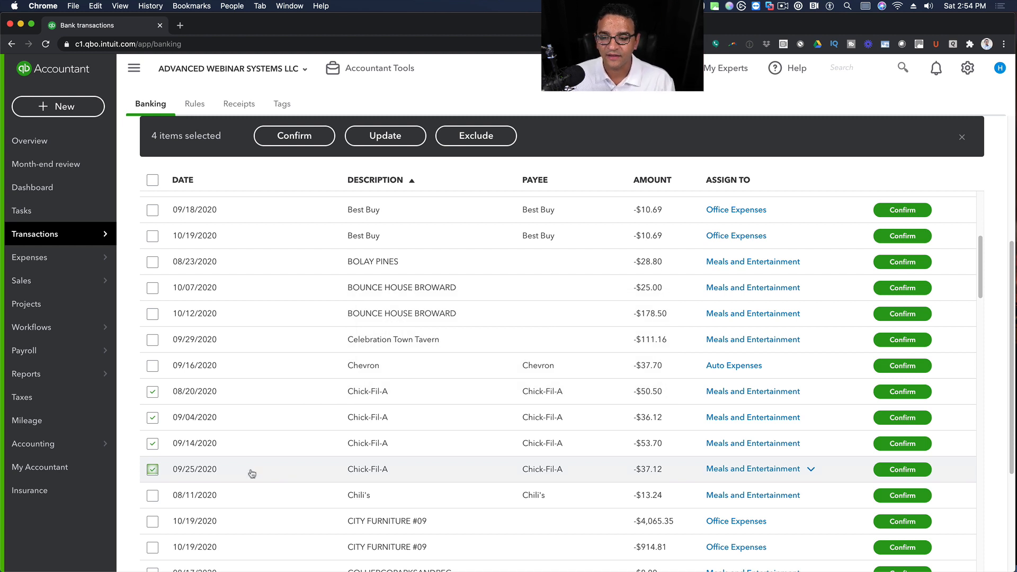
Add the two Dunkin Donuts and three La Granja Weston transactions to the selection.
scroll(344, 466, down, 2)
scroll(320, 458, down, 7)
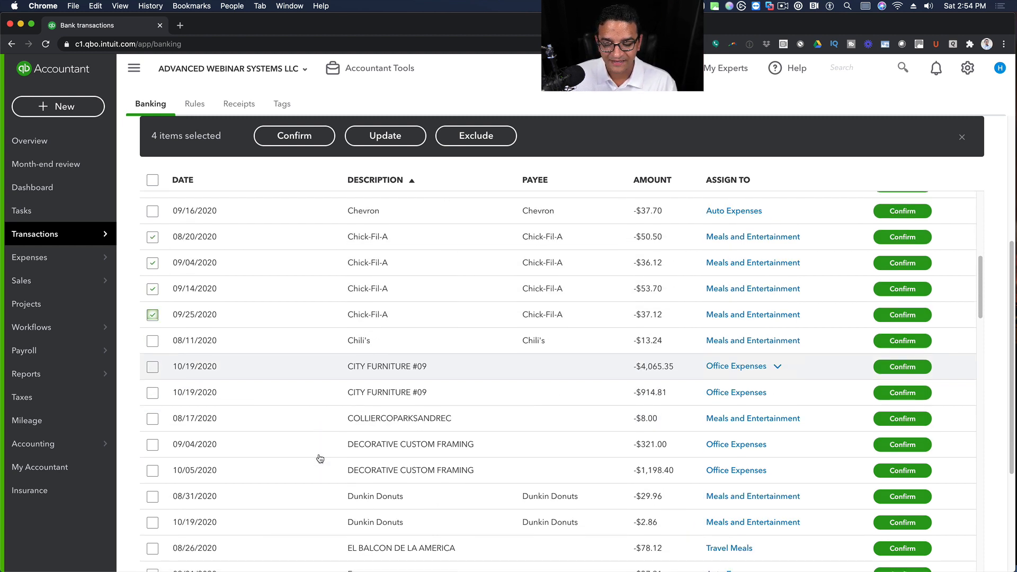
click(154, 402)
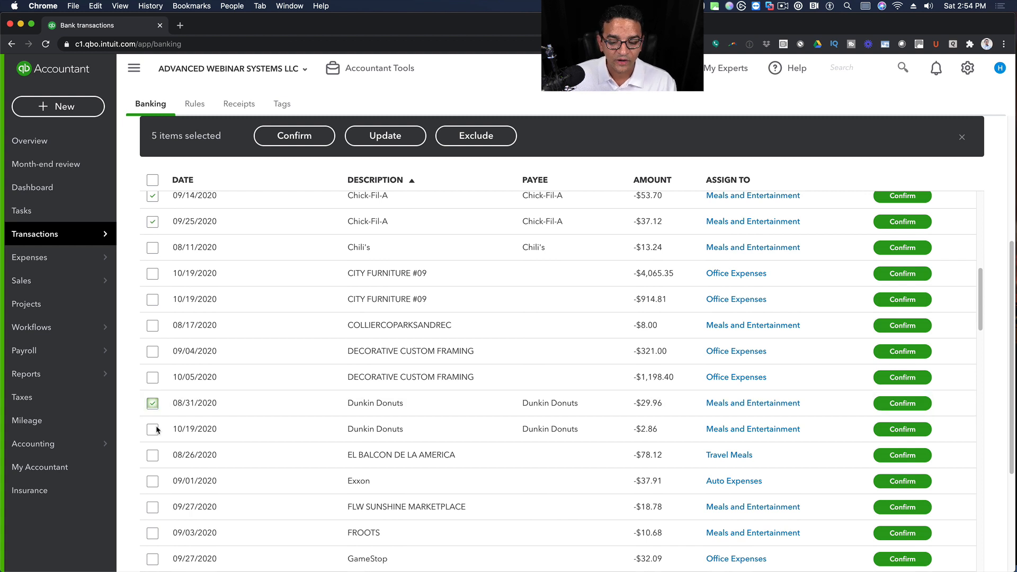
click(155, 430)
scroll(286, 458, down, 5)
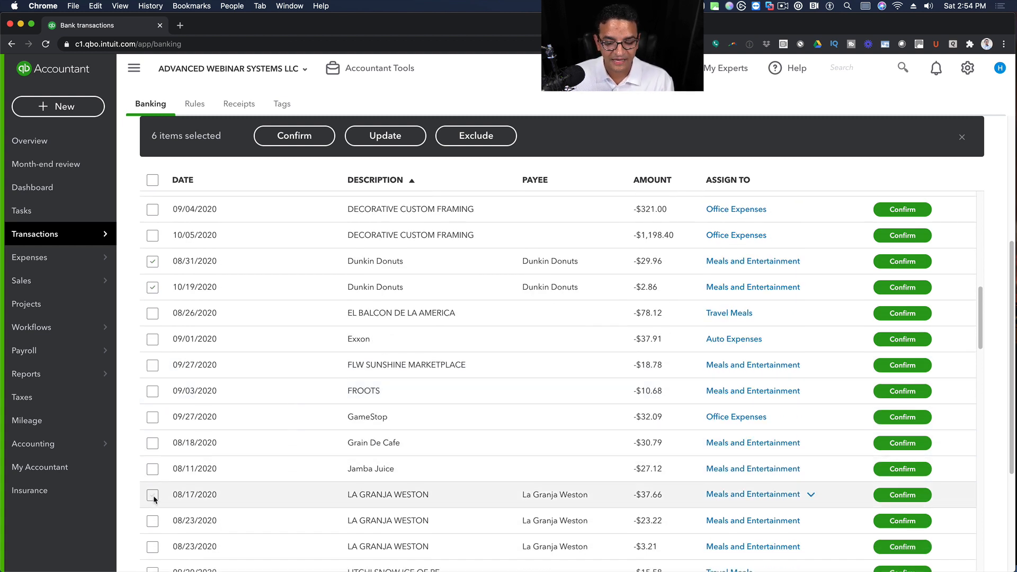
click(153, 494)
click(153, 546)
click(152, 520)
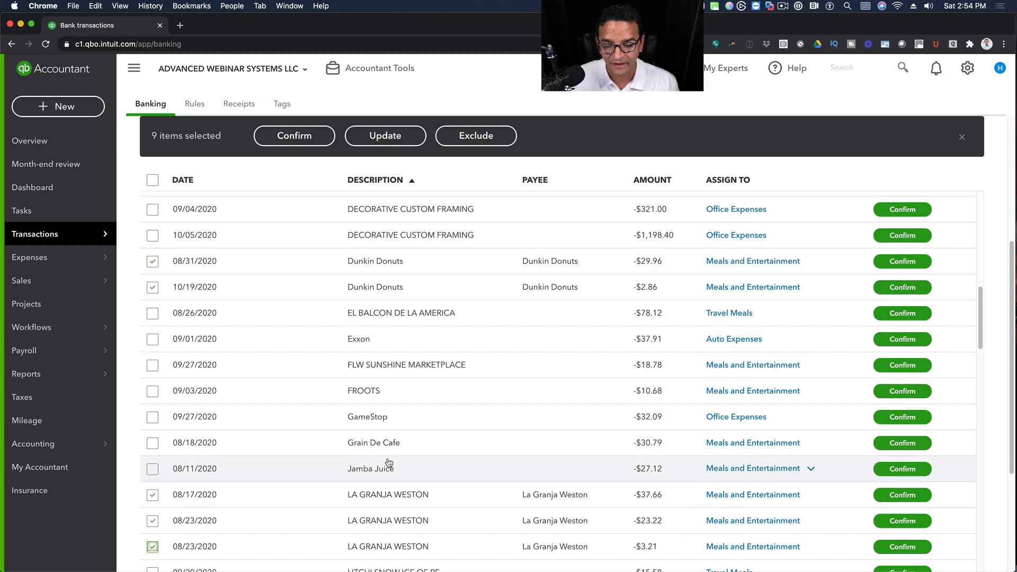
Batch-update the selected transactions to the category Owner's Personal Expenses, applying and confirming them together.
scroll(534, 398, up, 4)
scroll(536, 396, up, 6)
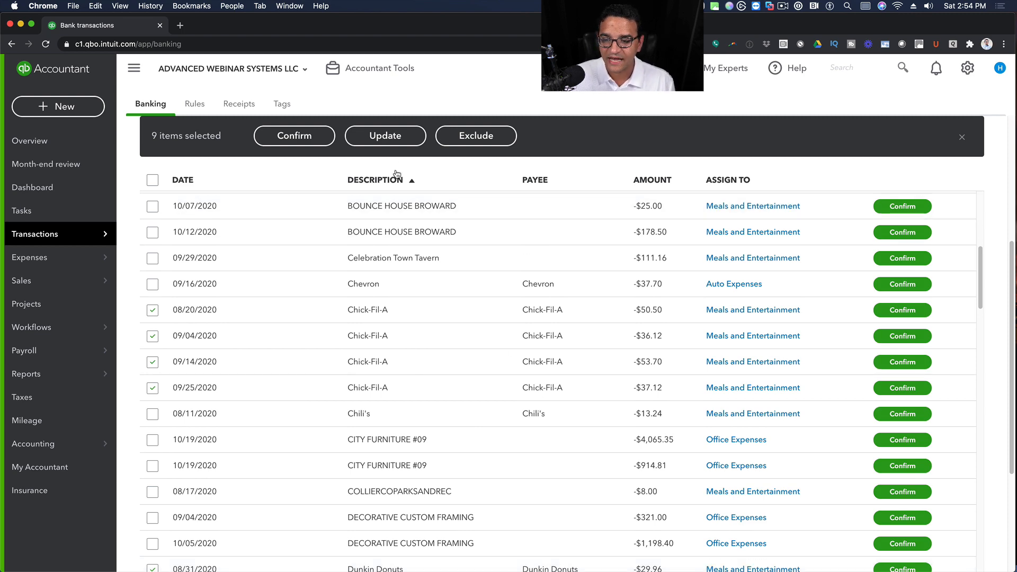
click(391, 145)
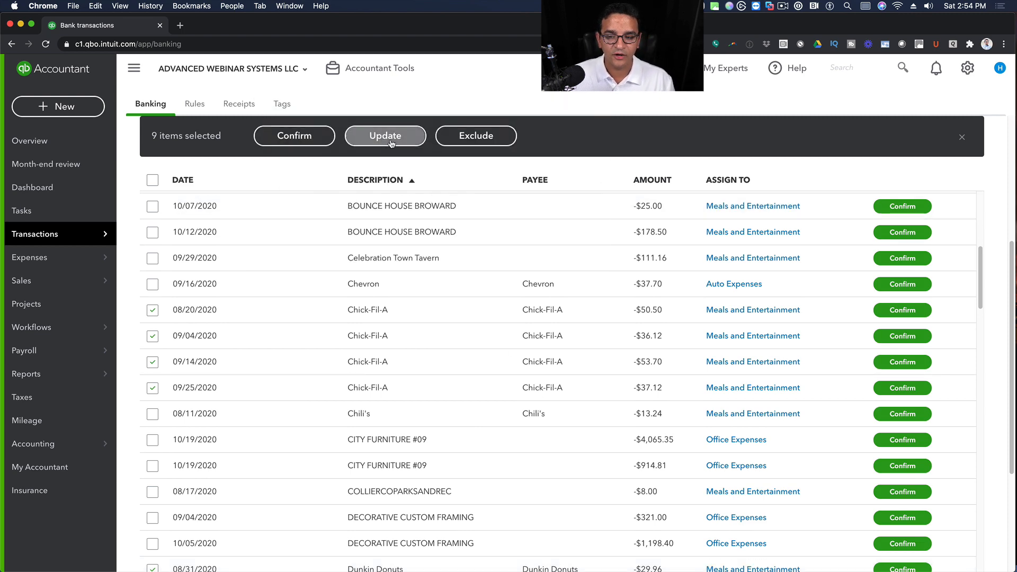
click(559, 326)
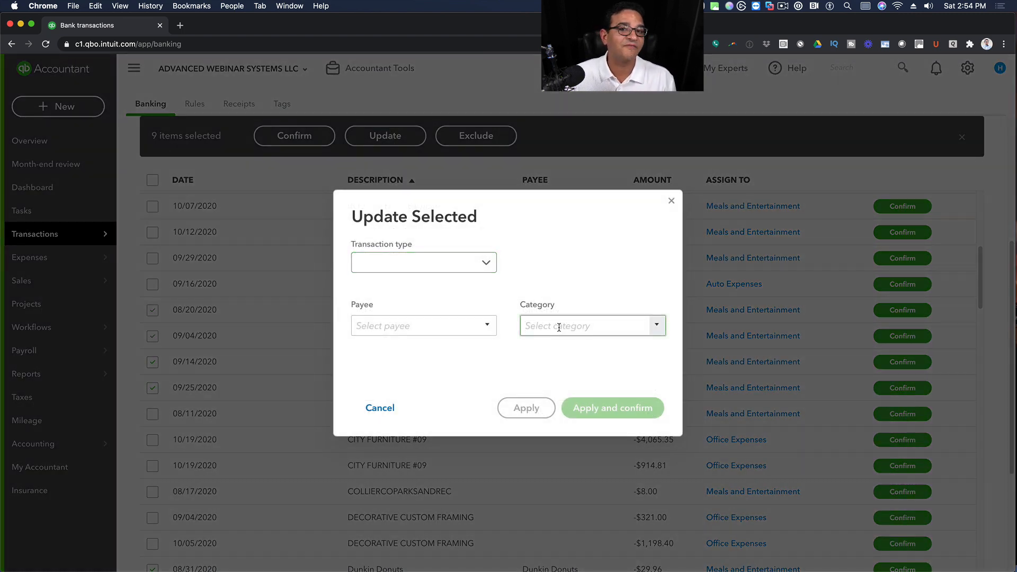
text(PERS)
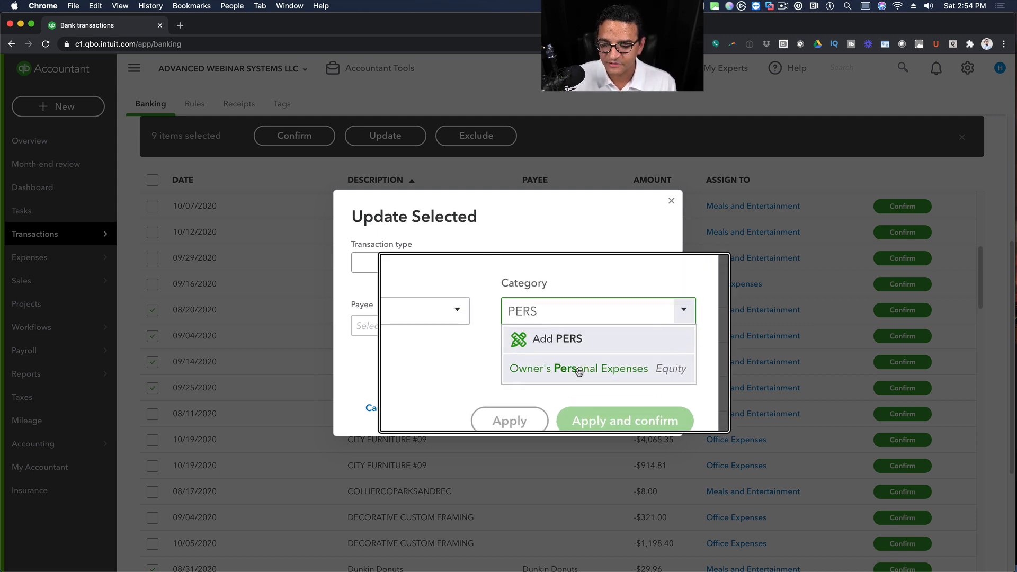
click(576, 368)
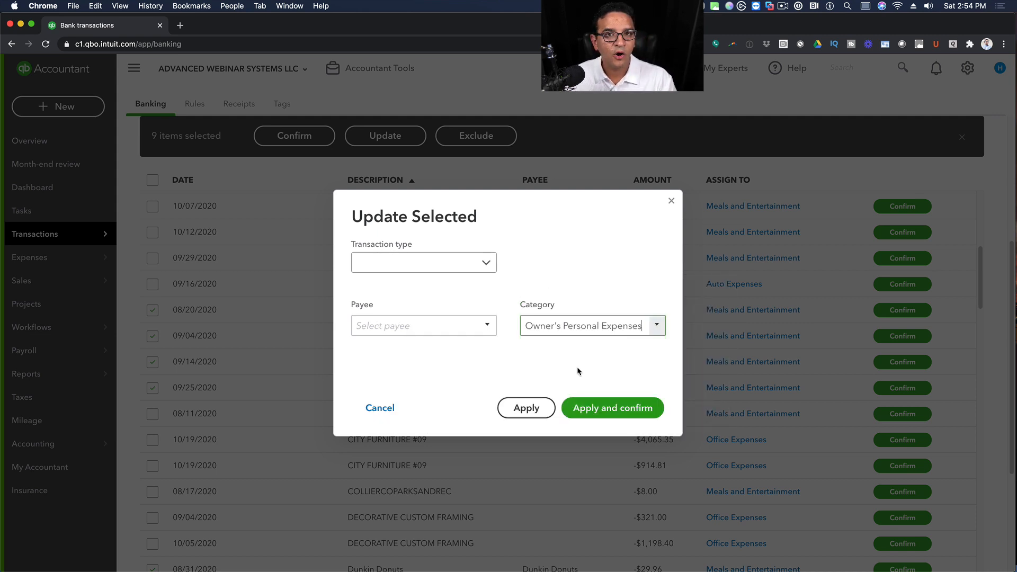
click(604, 402)
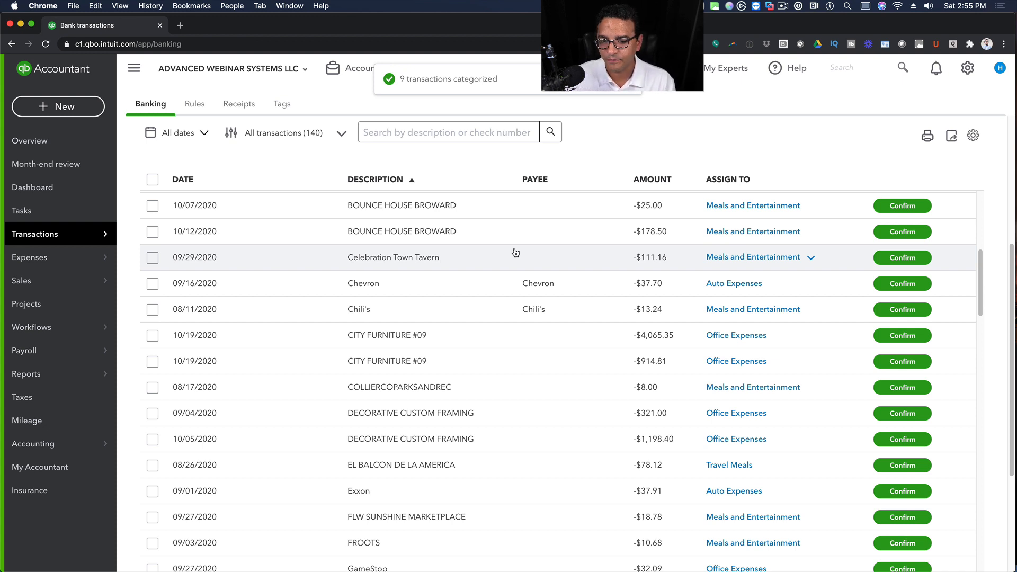
Open the Expense Transactions list and sort it by category.
mouse_move(14, 261)
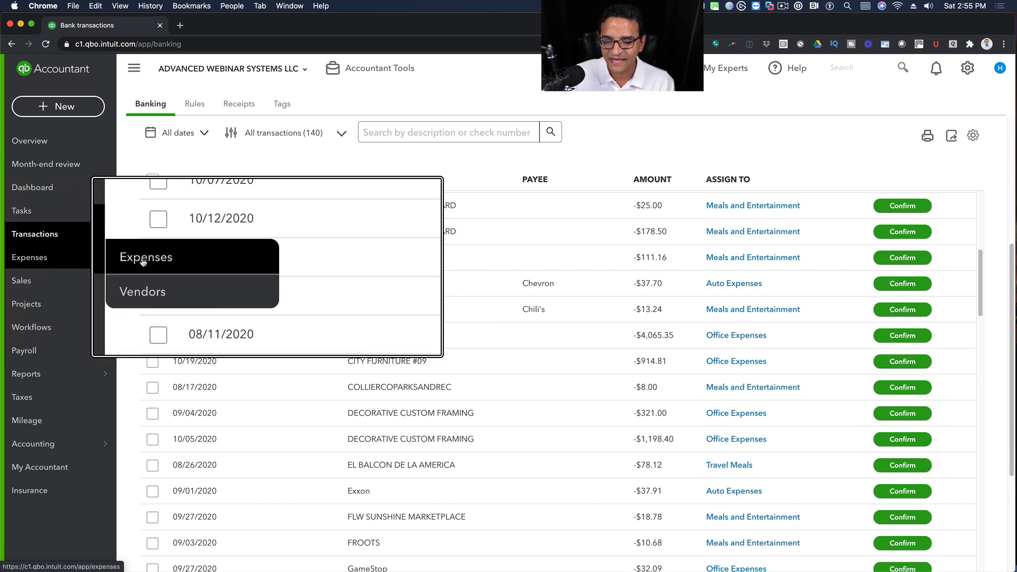
click(141, 259)
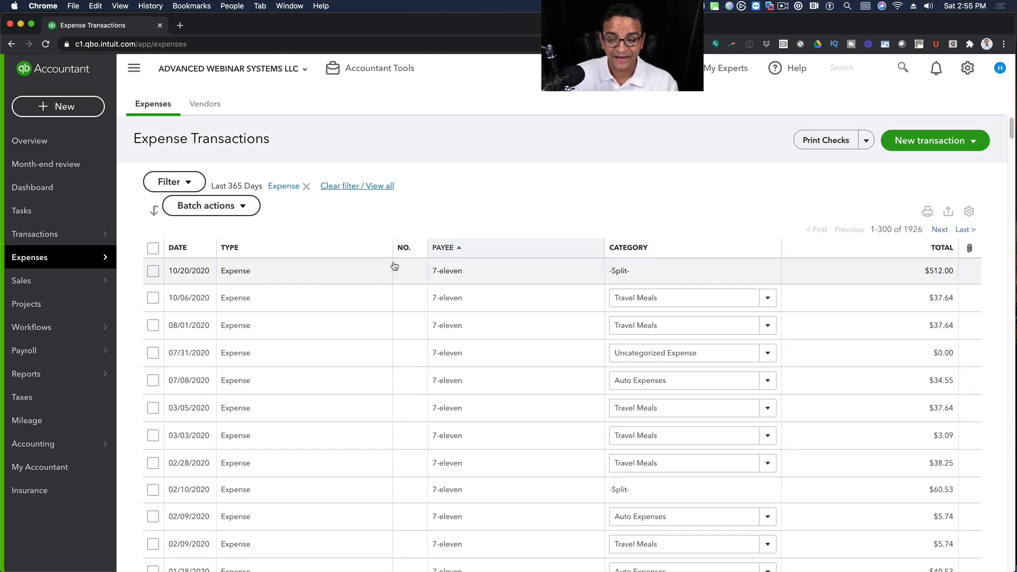
scroll(493, 309, down, 3)
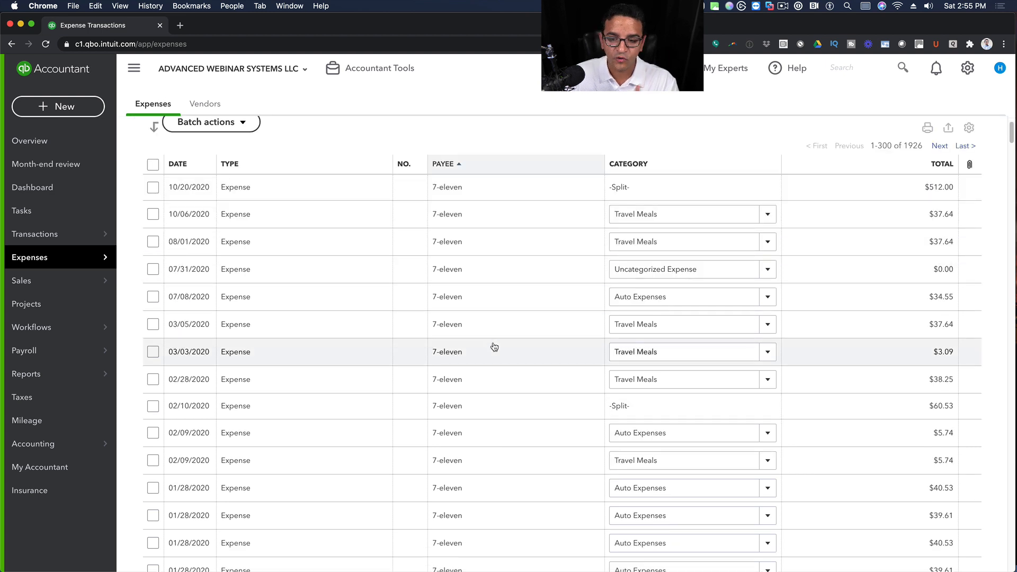
scroll(632, 165, up, 1)
scroll(632, 166, down, 1)
click(632, 166)
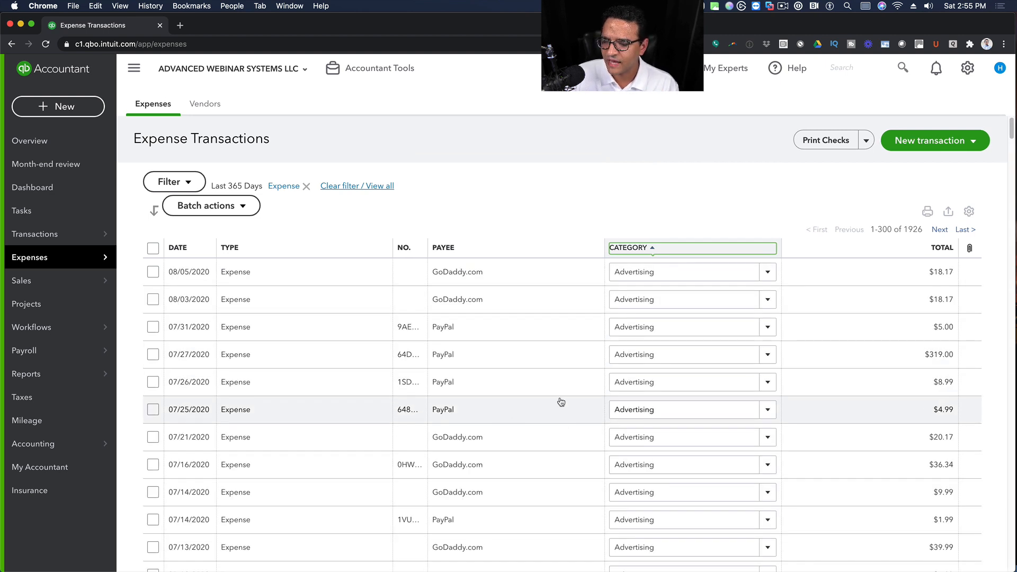
Select the range of Auto Expenses transactions from the 08/10/2020 Chevron expense through the $34.05 expense dated 03/15/2020.
scroll(560, 401, down, 4)
scroll(538, 398, down, 20)
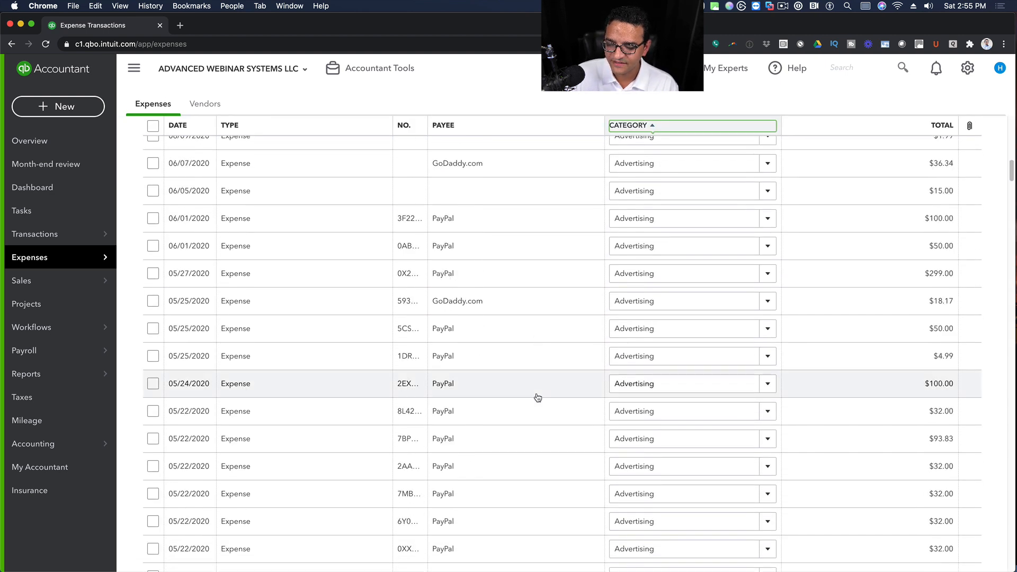
scroll(539, 397, down, 8)
scroll(540, 395, up, 5)
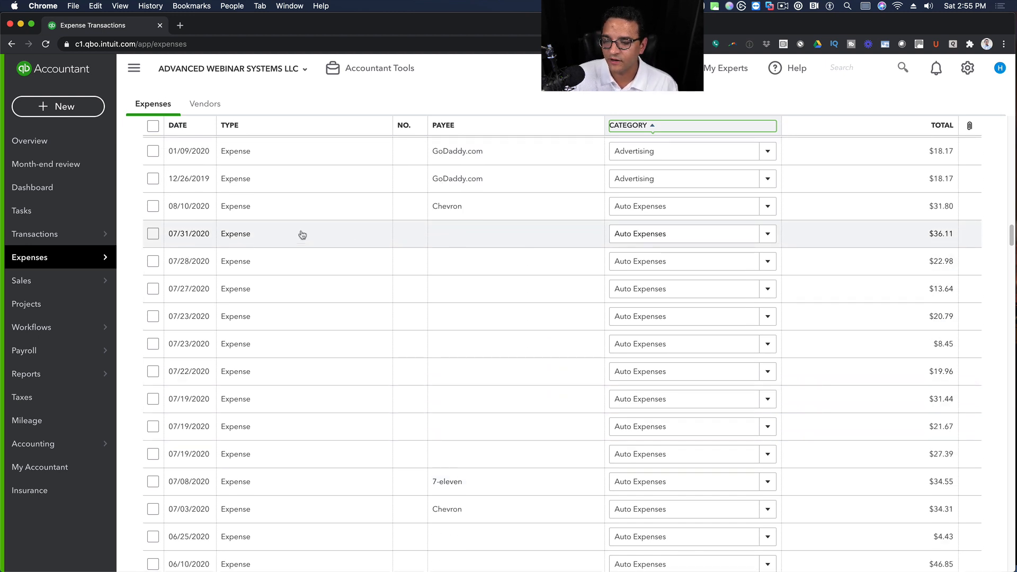
click(153, 206)
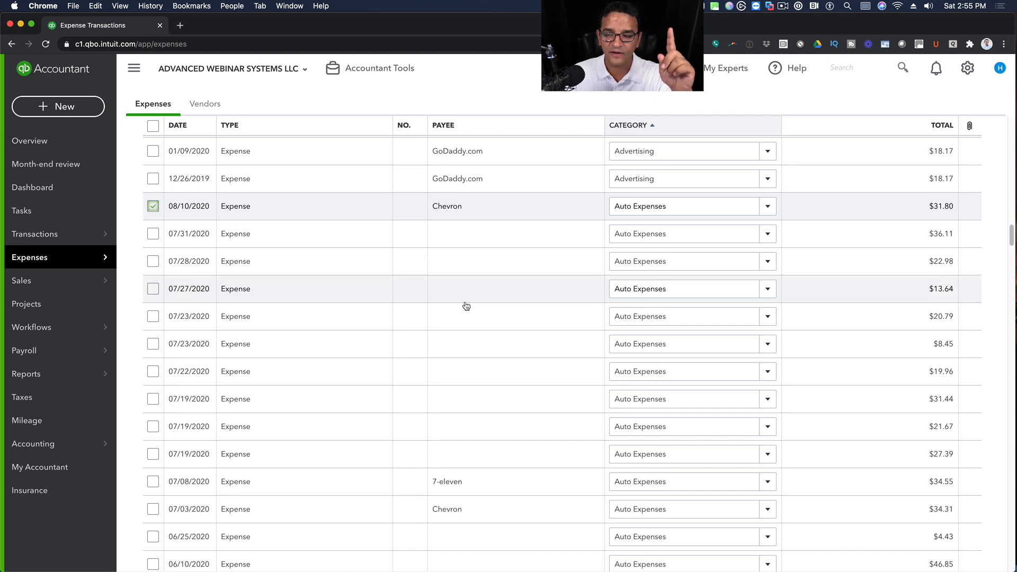
scroll(390, 442, down, 6)
scroll(415, 438, down, 7)
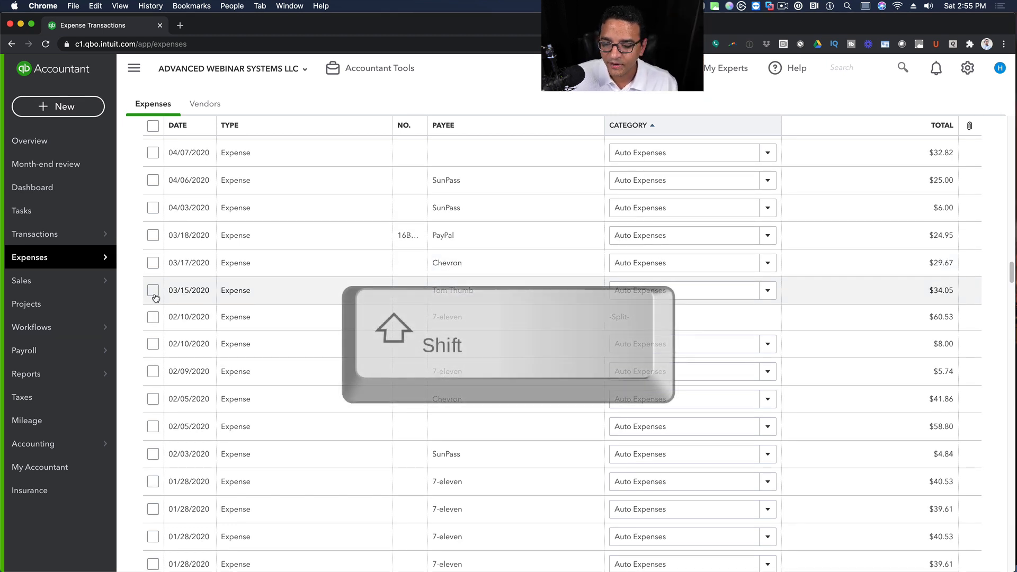
shift+click(153, 290)
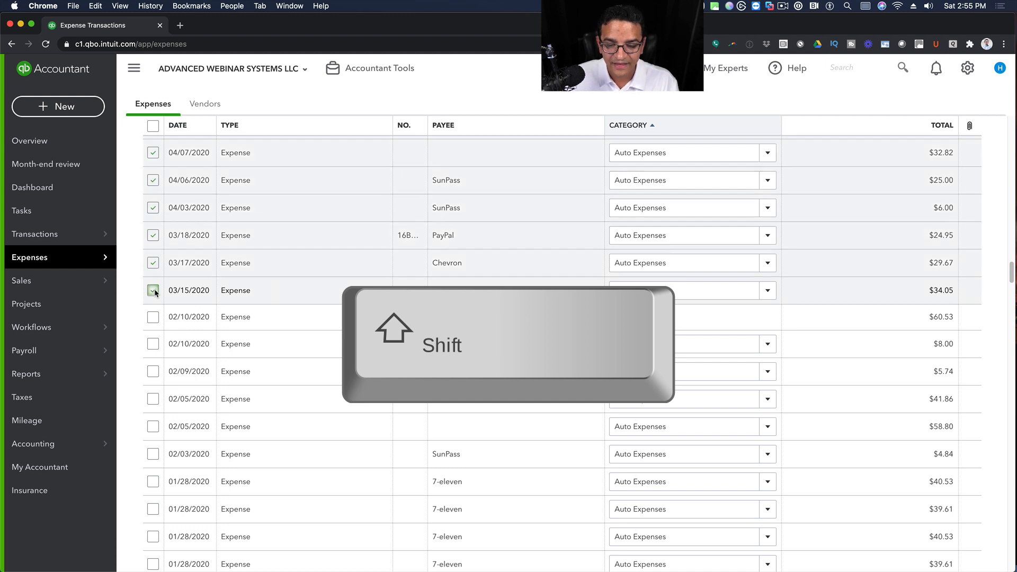
Batch-categorize the selected Auto Expenses transactions as Dues & Subscriptions and apply the change.
scroll(309, 286, up, 15)
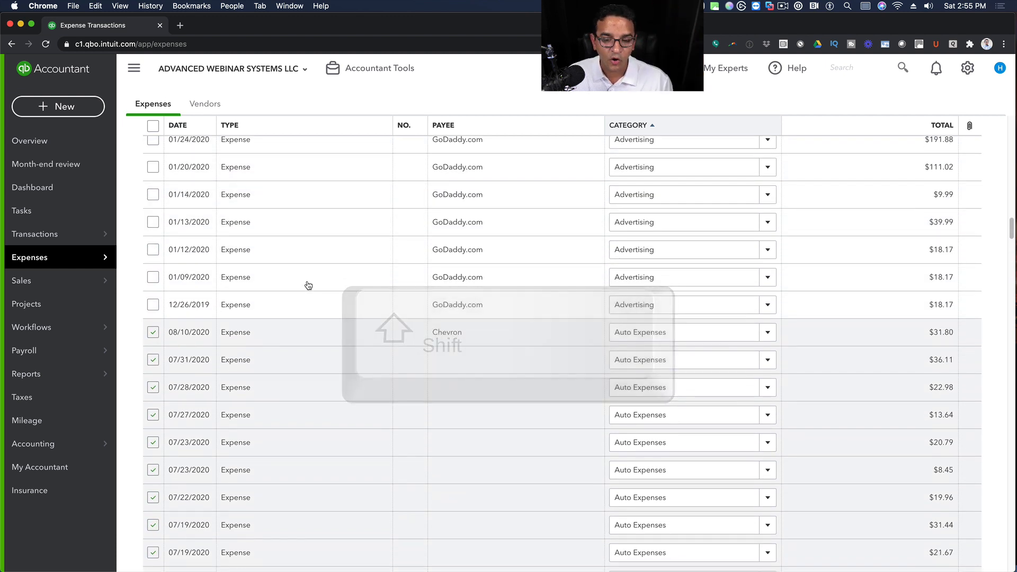
scroll(310, 285, up, 15)
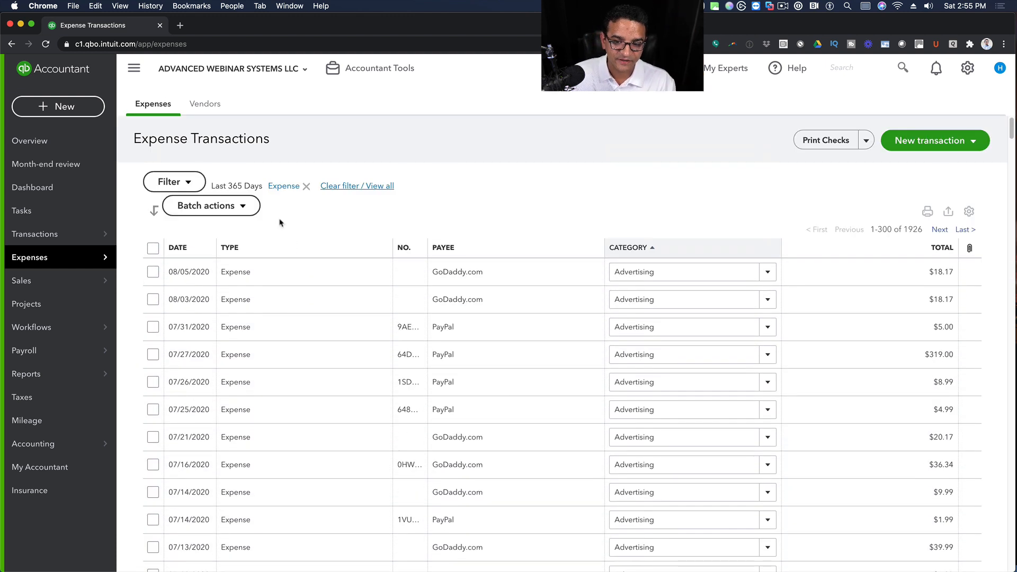
click(195, 206)
click(219, 249)
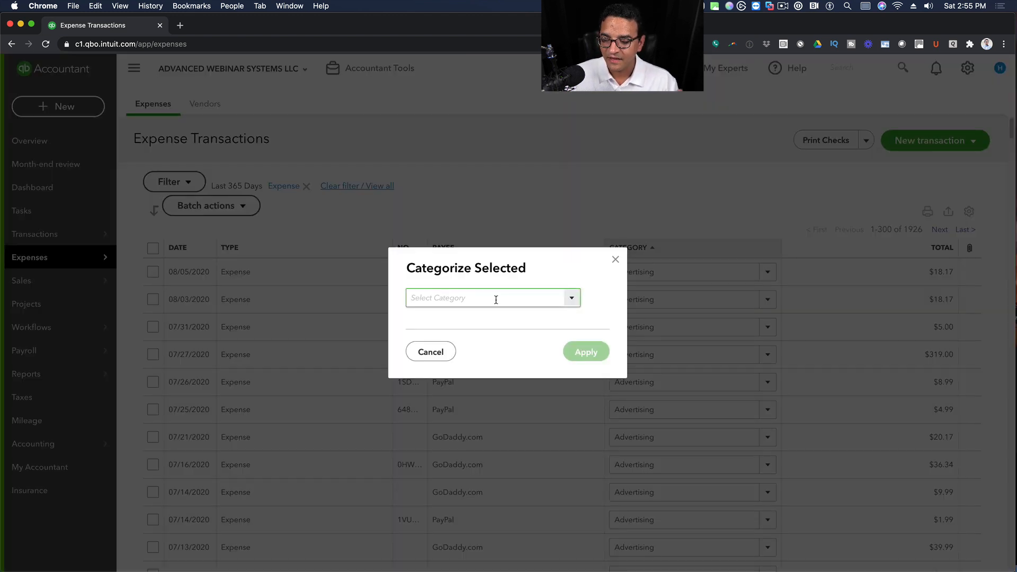
click(571, 298)
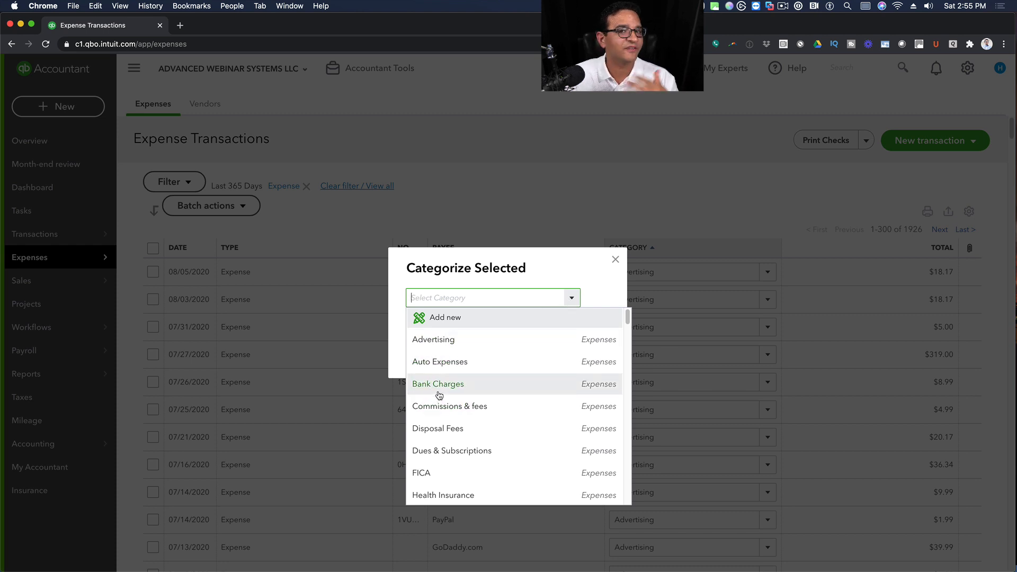
click(453, 450)
click(583, 352)
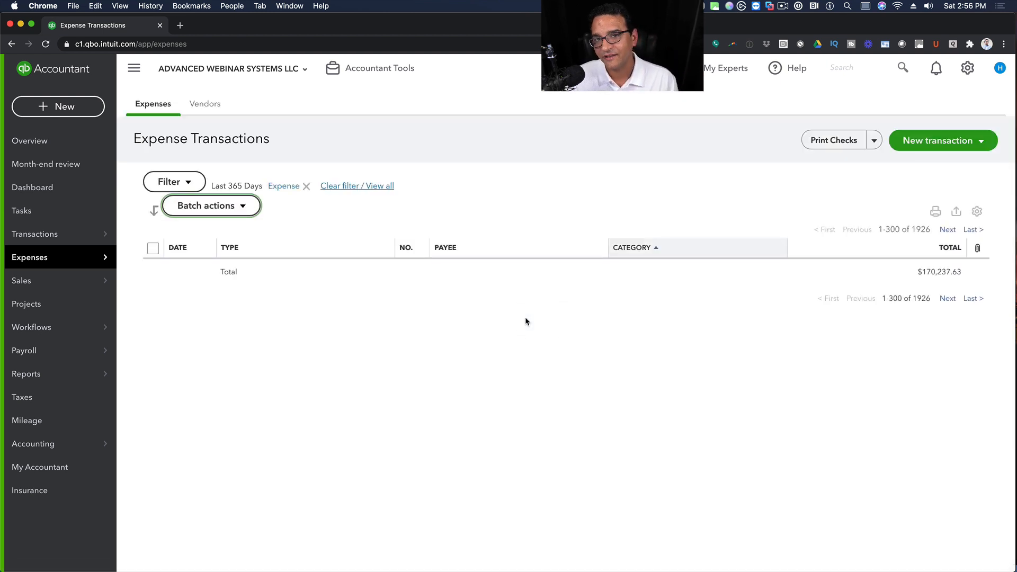
Open the All Sales list without the open-invoices filter and sort it by balance, highest first.
mouse_move(21, 285)
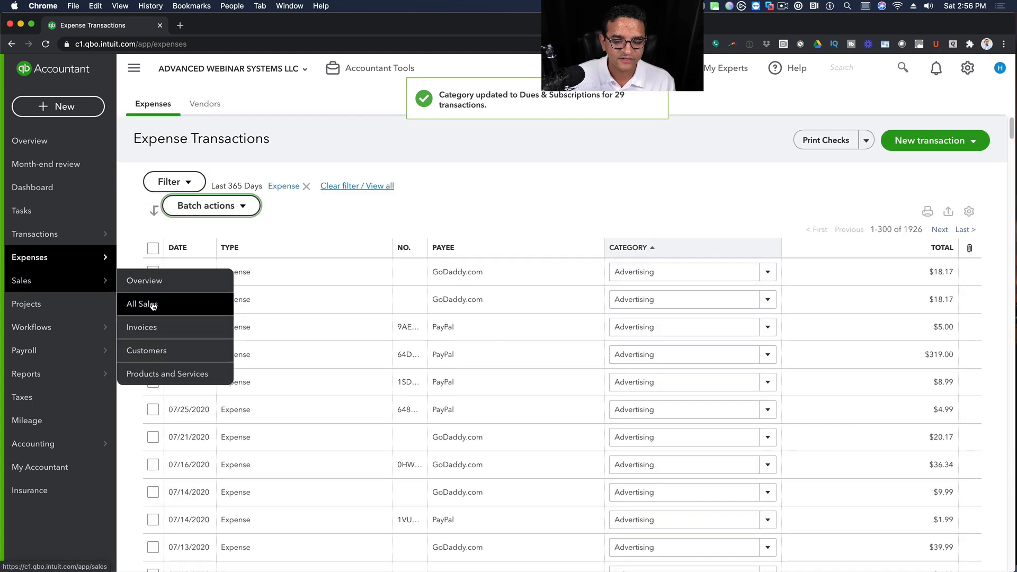
click(153, 306)
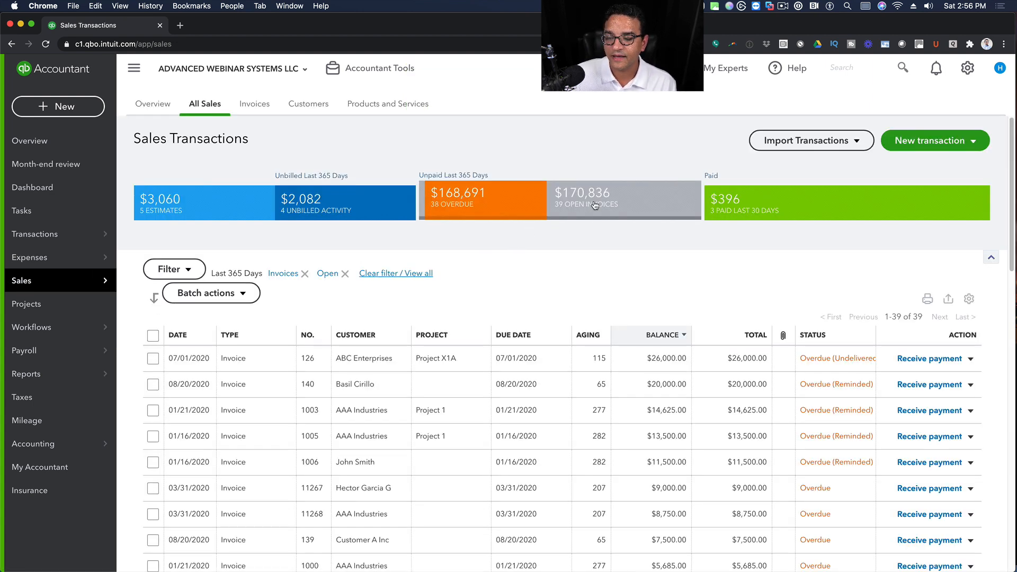
click(596, 205)
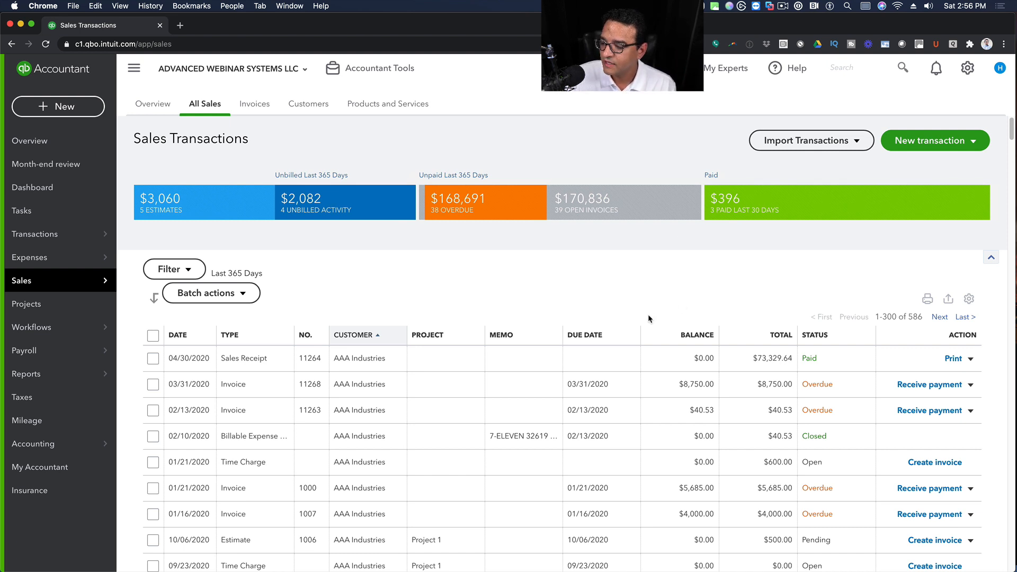
click(692, 334)
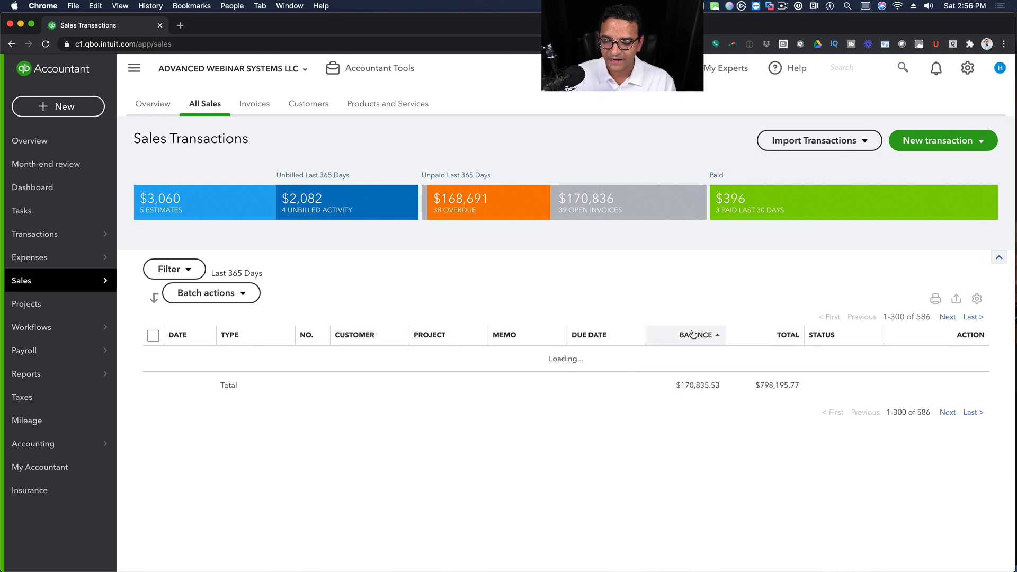
click(695, 336)
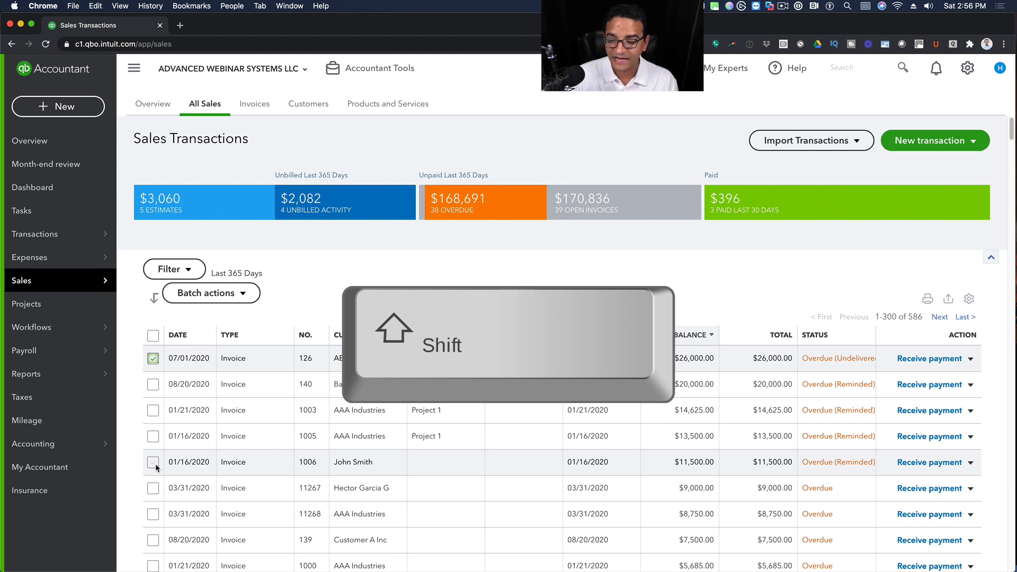
Select the range of invoices from the $26,000.00 one through the $11,500.00 one and view the available batch actions without applying any.
shift+click(153, 462)
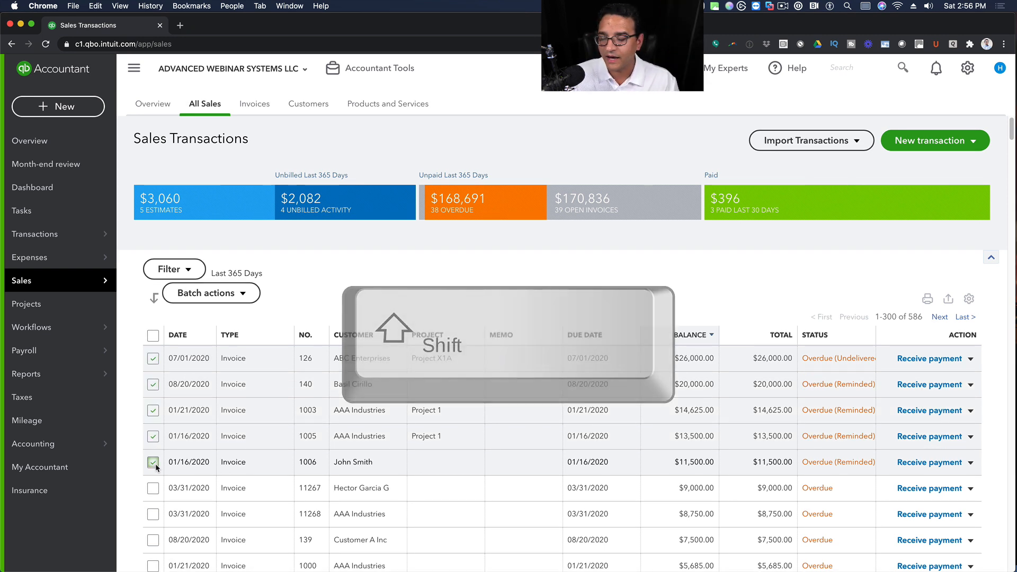
click(226, 298)
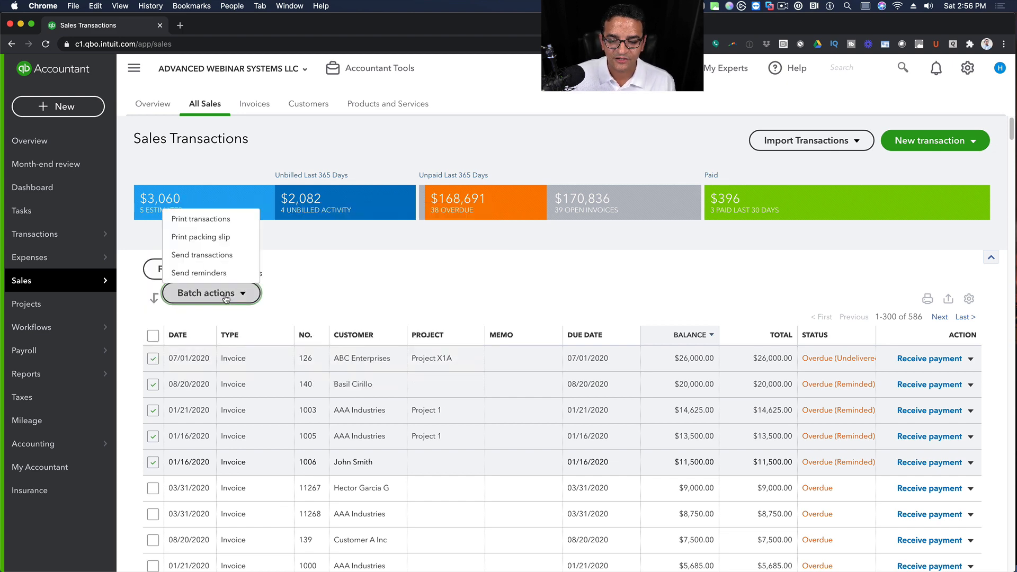
right_click(205, 276)
key(Escape)
key(Escape)
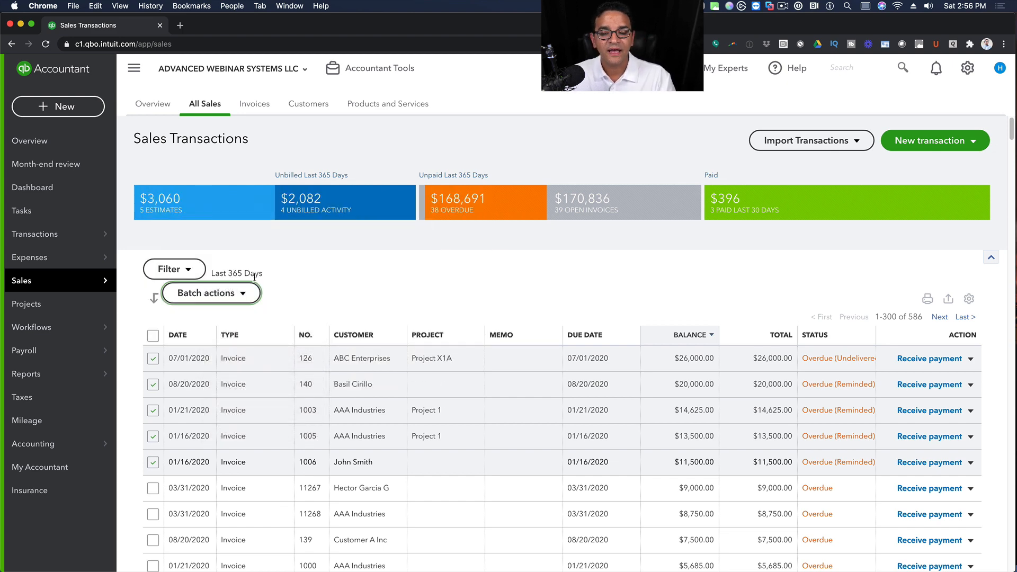